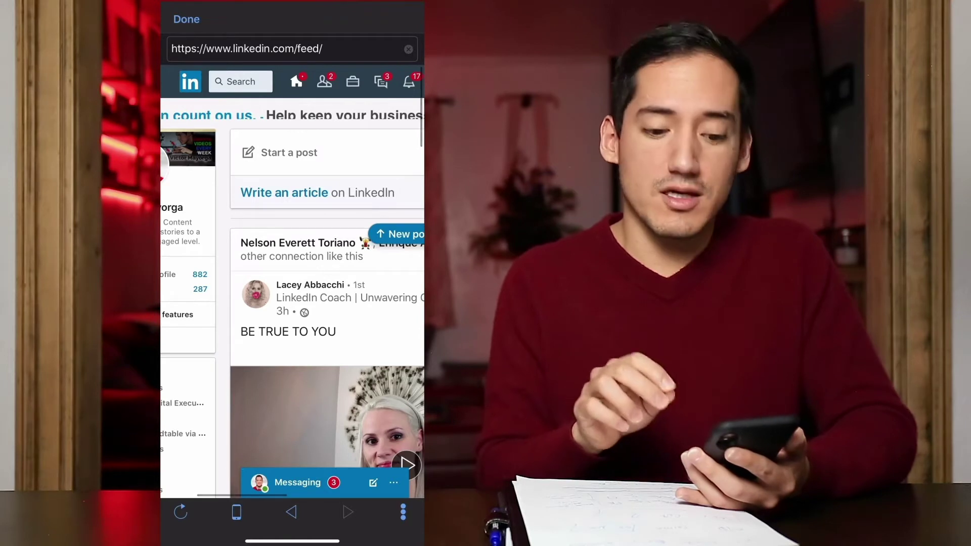
Start a new post, attach the My Story video from All Photos, and open its settings
{"action": "left_click", "coordinate": [289, 151]}
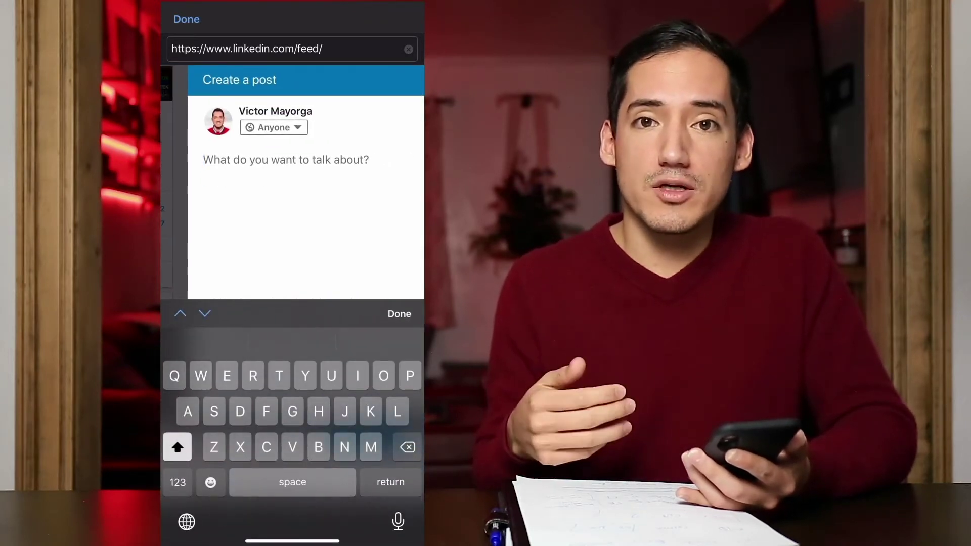
{"action": "scroll", "coordinate": [304, 182], "scroll_direction": "down", "scroll_amount": 2}
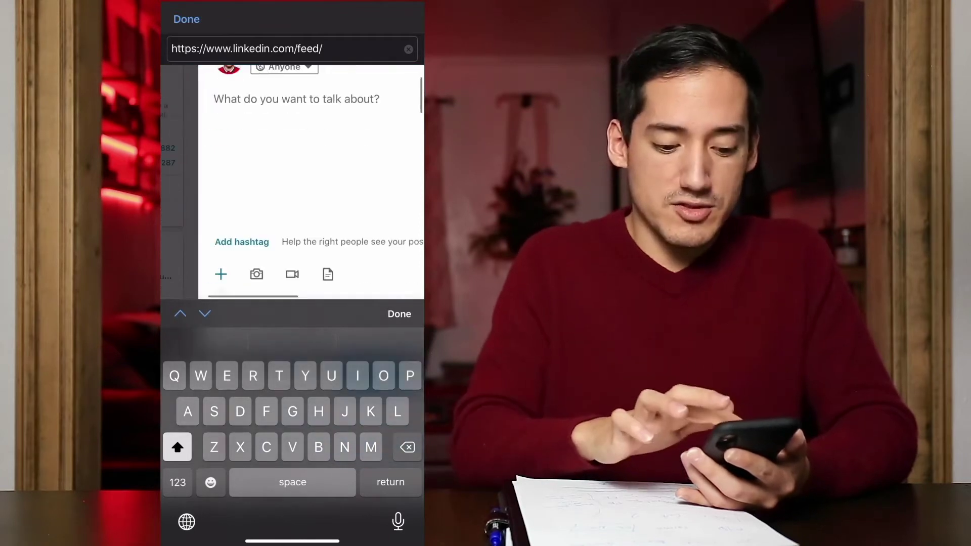
{"action": "scroll", "coordinate": [304, 182], "scroll_direction": "down", "scroll_amount": 2}
{"action": "left_click", "coordinate": [313, 215]}
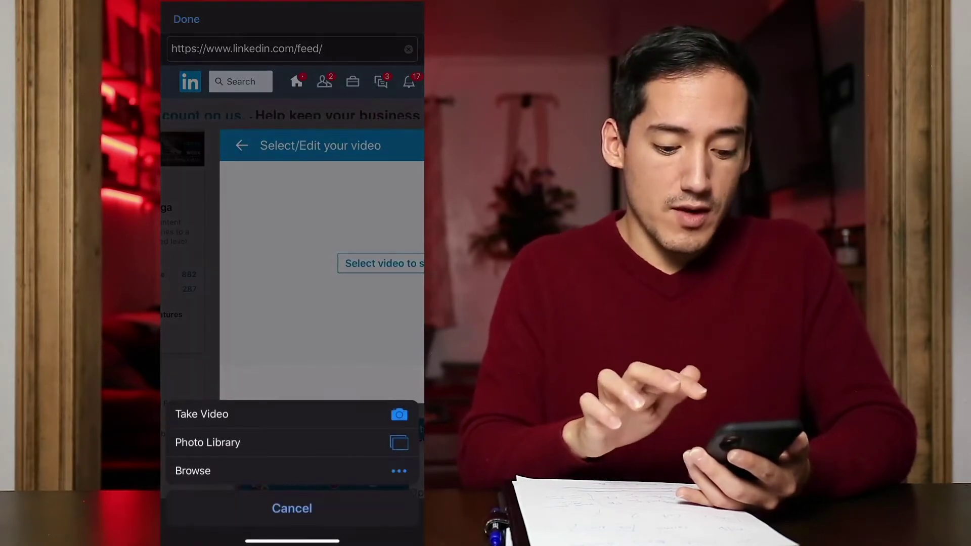
{"action": "left_click", "coordinate": [208, 442]}
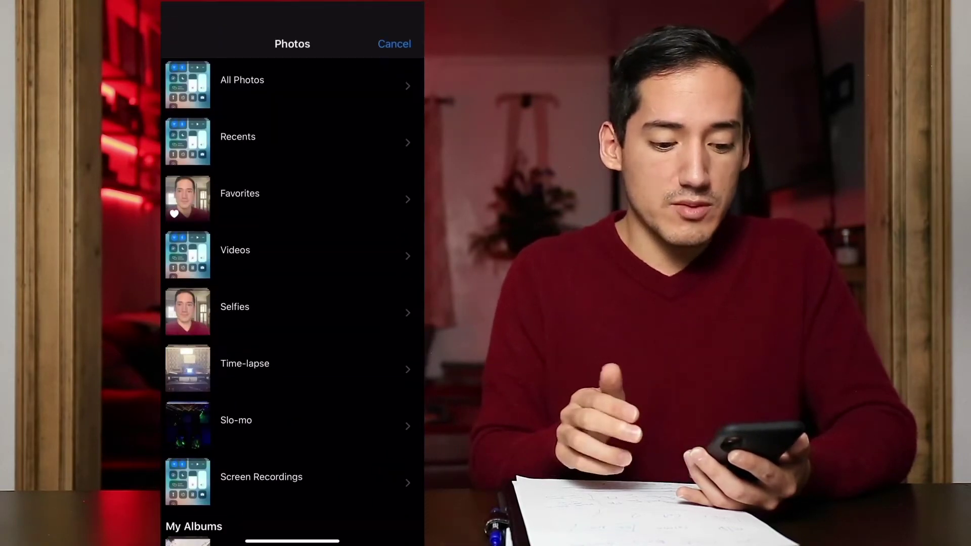
{"action": "left_click", "coordinate": [243, 60]}
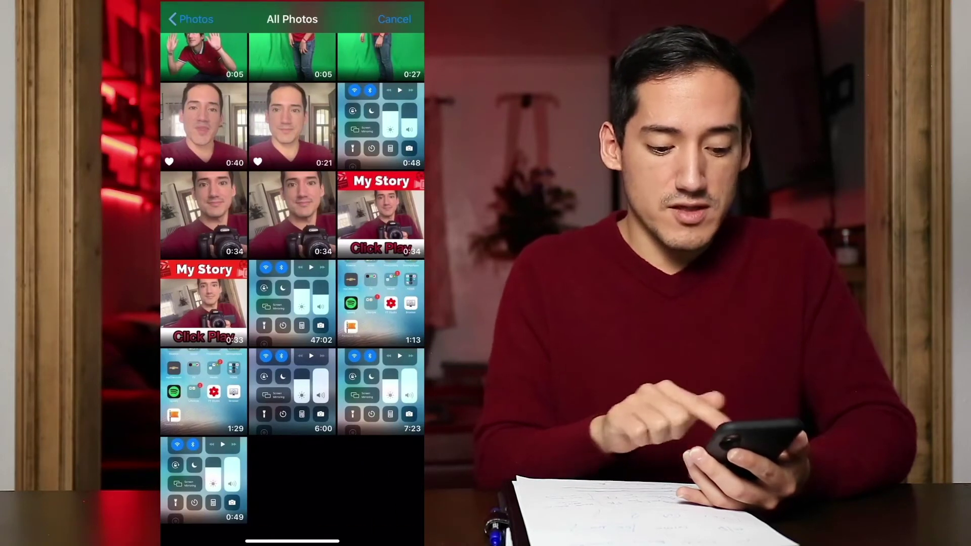
{"action": "left_click", "coordinate": [204, 303]}
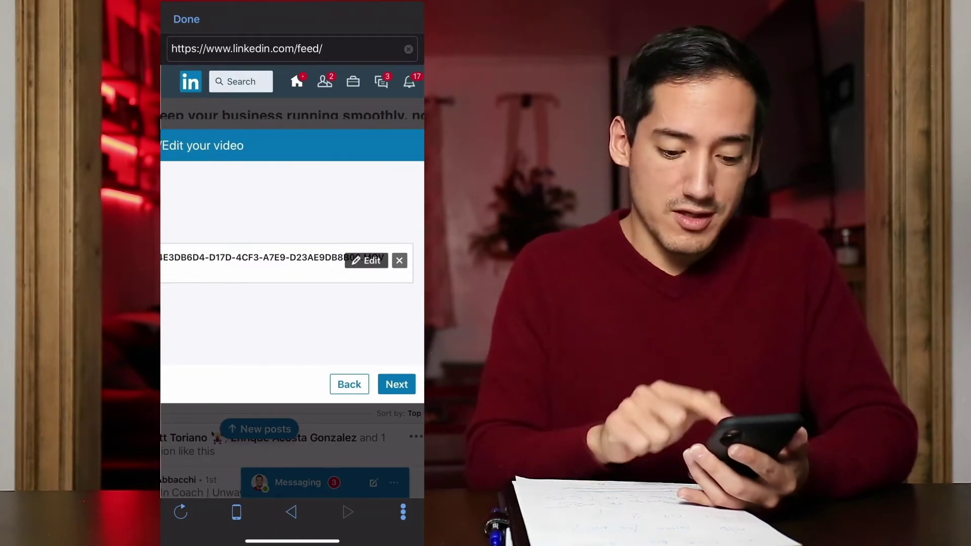
{"action": "left_click", "coordinate": [367, 261]}
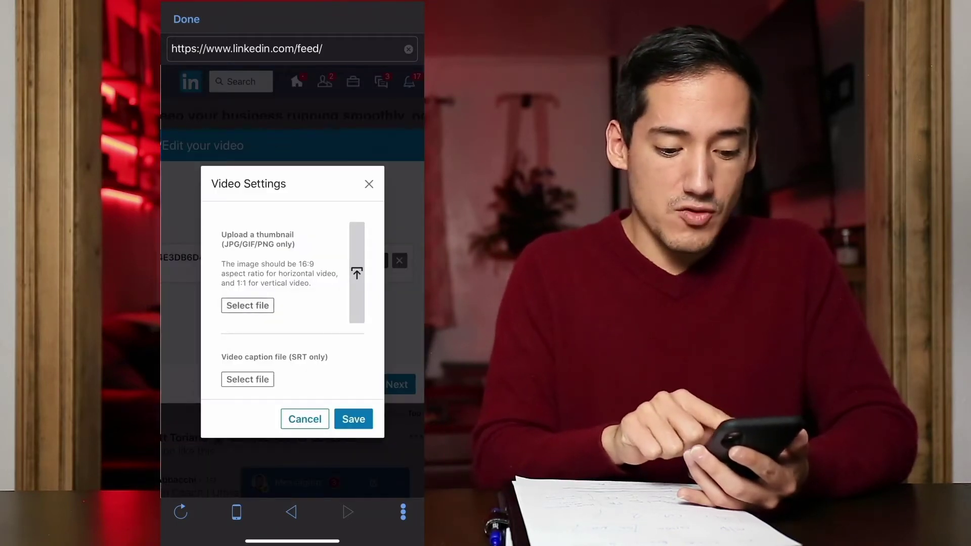
Upload the man-holding-a-camera photo from All Photos as the thumbnail and save
{"action": "left_click", "coordinate": [247, 305]}
{"action": "left_click", "coordinate": [220, 465]}
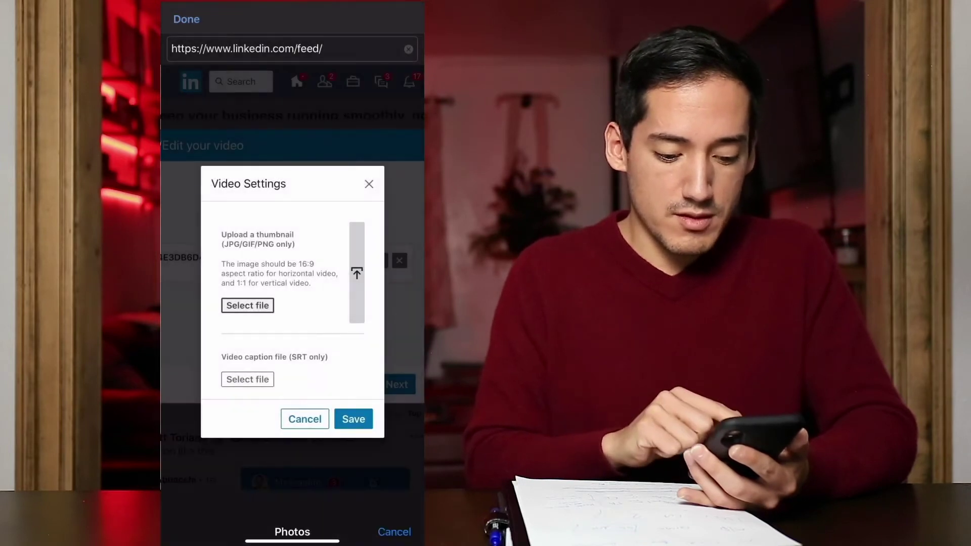
{"action": "left_click", "coordinate": [216, 61]}
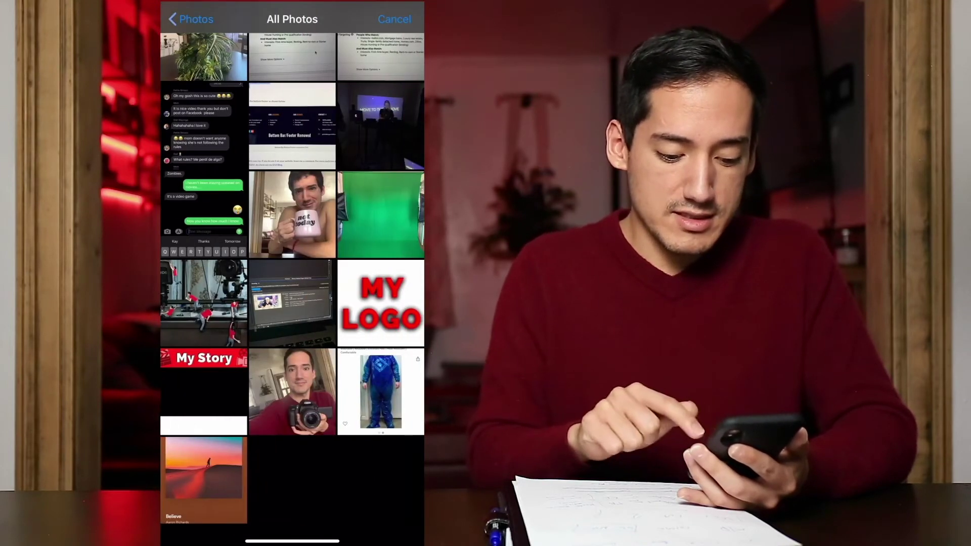
{"action": "left_click", "coordinate": [292, 391]}
{"action": "left_click", "coordinate": [397, 19]}
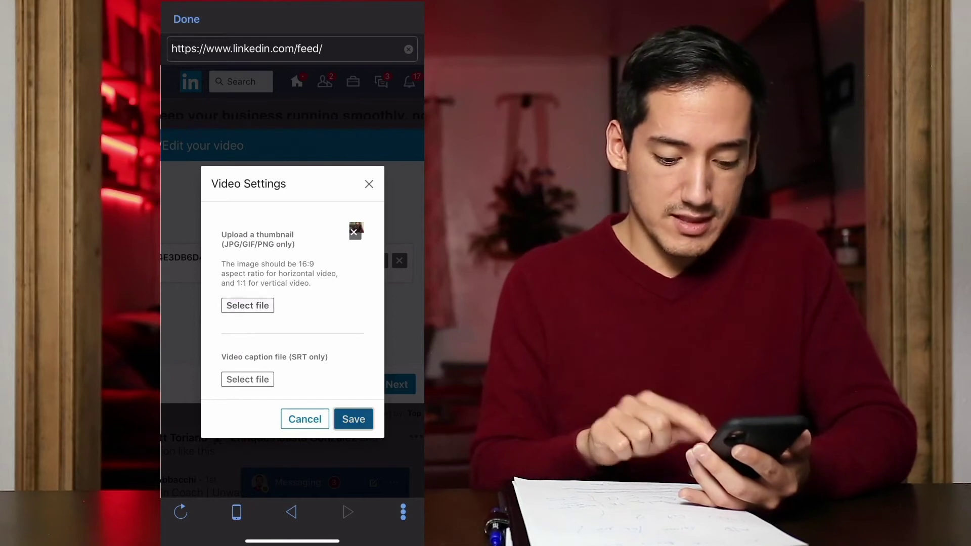
{"action": "left_click", "coordinate": [353, 419]}
Move past the Edit your video page to the Create a post composer
{"action": "left_click", "coordinate": [396, 384]}
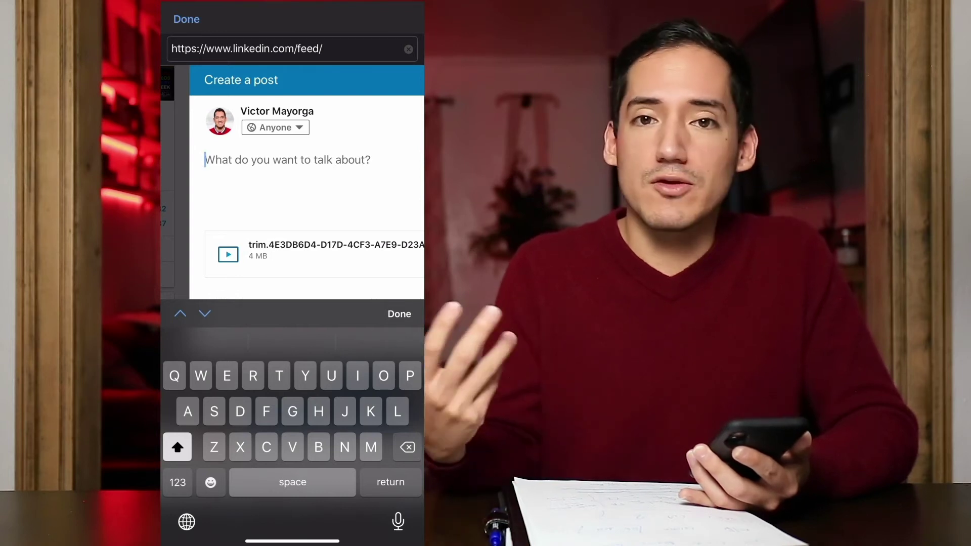
{"action": "scroll", "coordinate": [292, 182], "scroll_direction": "right", "scroll_amount": 3}
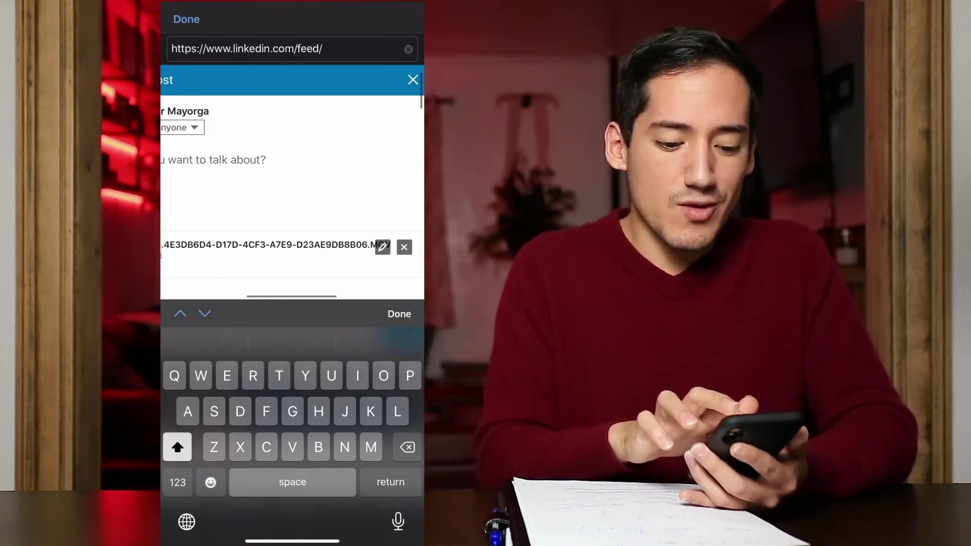
{"action": "scroll", "coordinate": [291, 182], "scroll_direction": "down", "scroll_amount": 3}
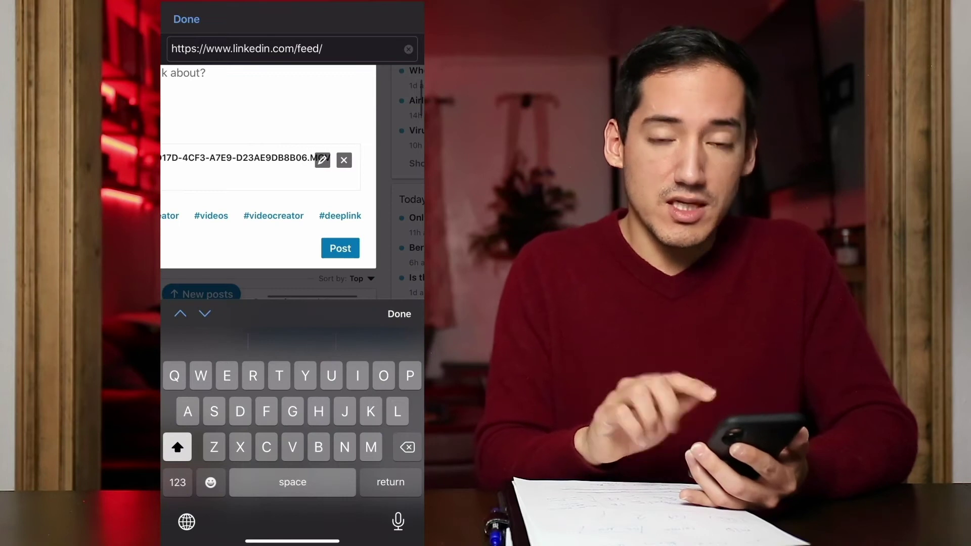